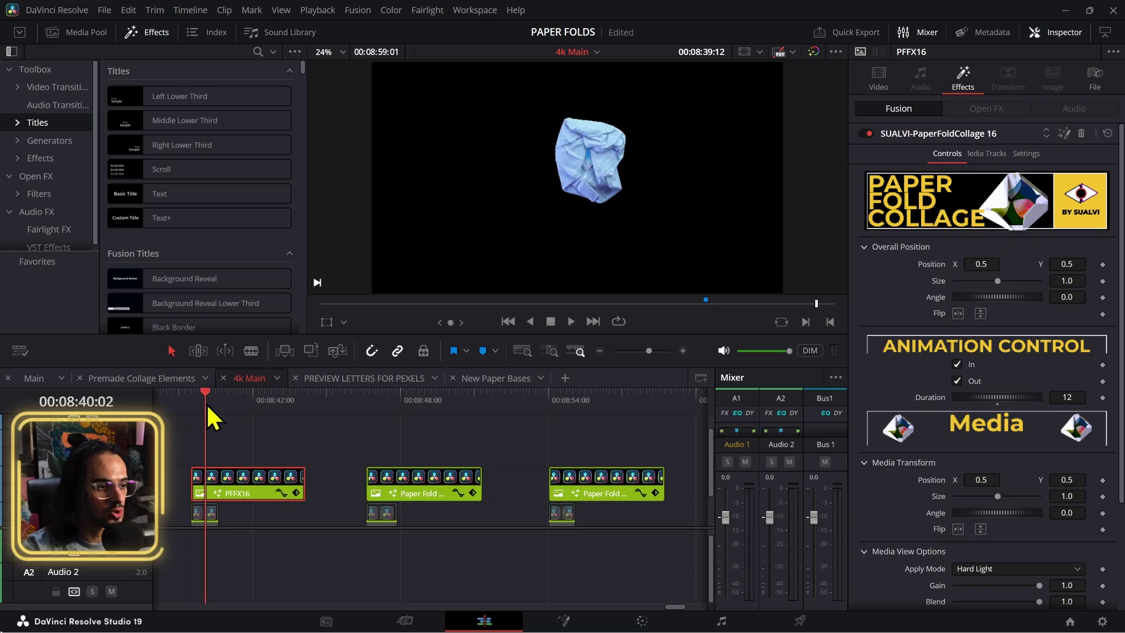
Play the circle-shaped PFFX16 fold around the logo, zooming the viewer out to see it fully.
{"action": "key", "text": "space"}
{"action": "key", "text": "space"}
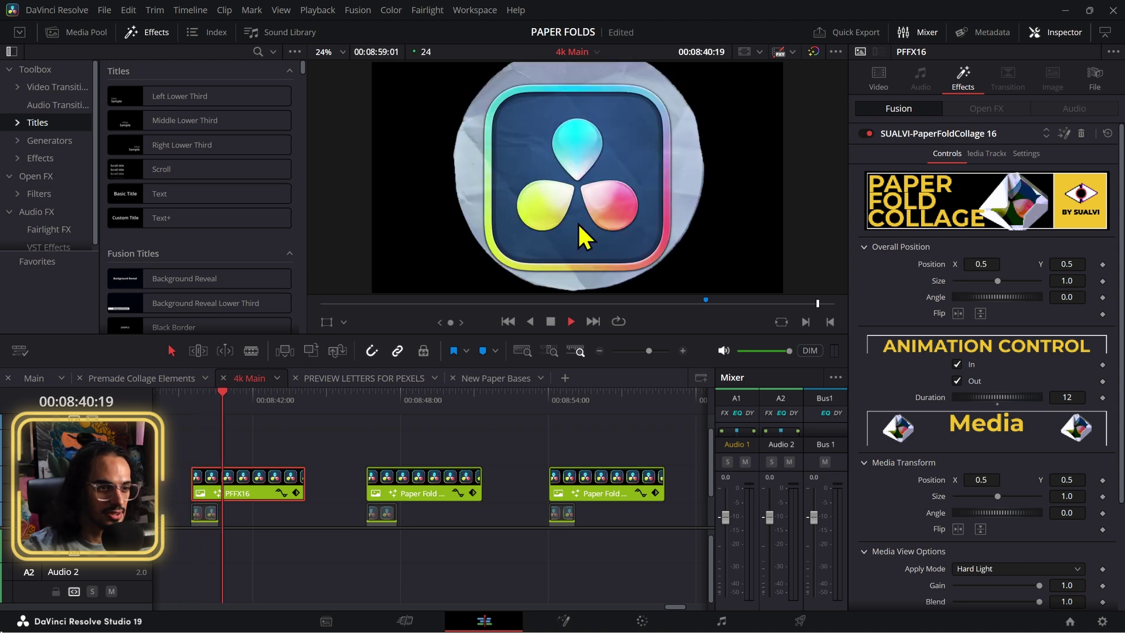
{"action": "scroll", "coordinate": [581, 222], "scroll_direction": "down", "scroll_amount": 2}
{"action": "key", "text": "space"}
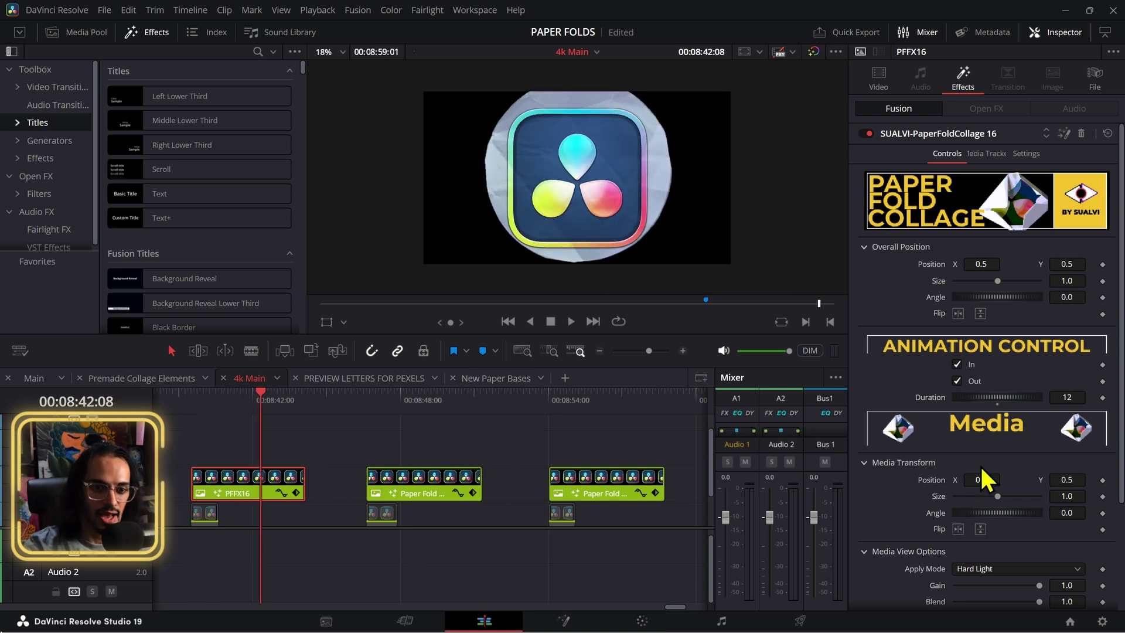
{"action": "scroll", "coordinate": [982, 479], "scroll_direction": "down", "scroll_amount": 3}
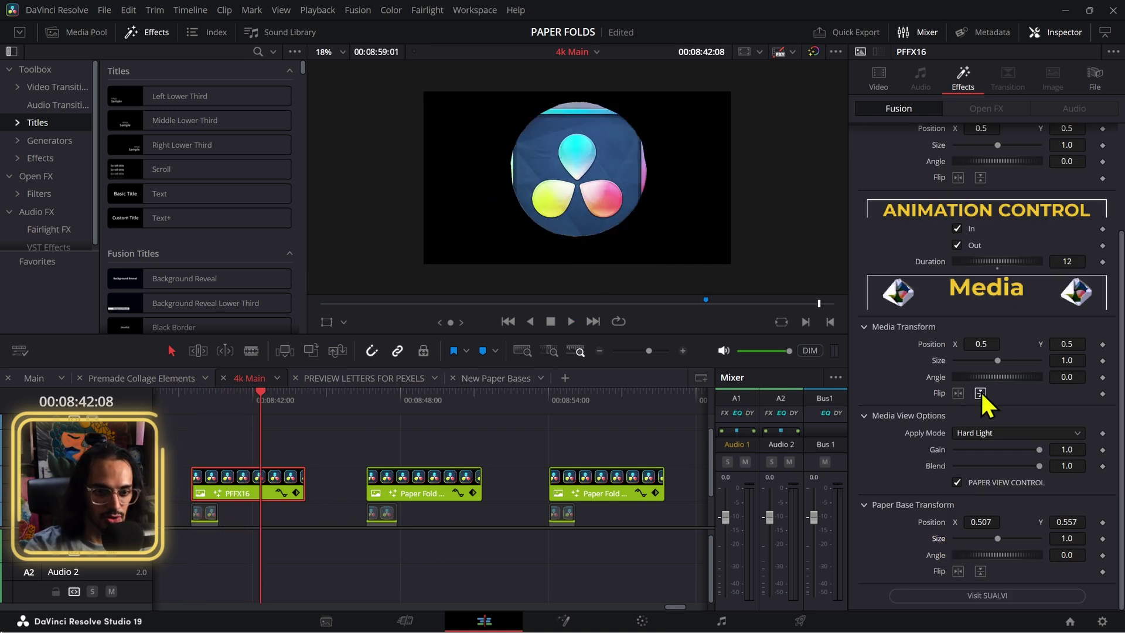
{"action": "key", "text": "space"}
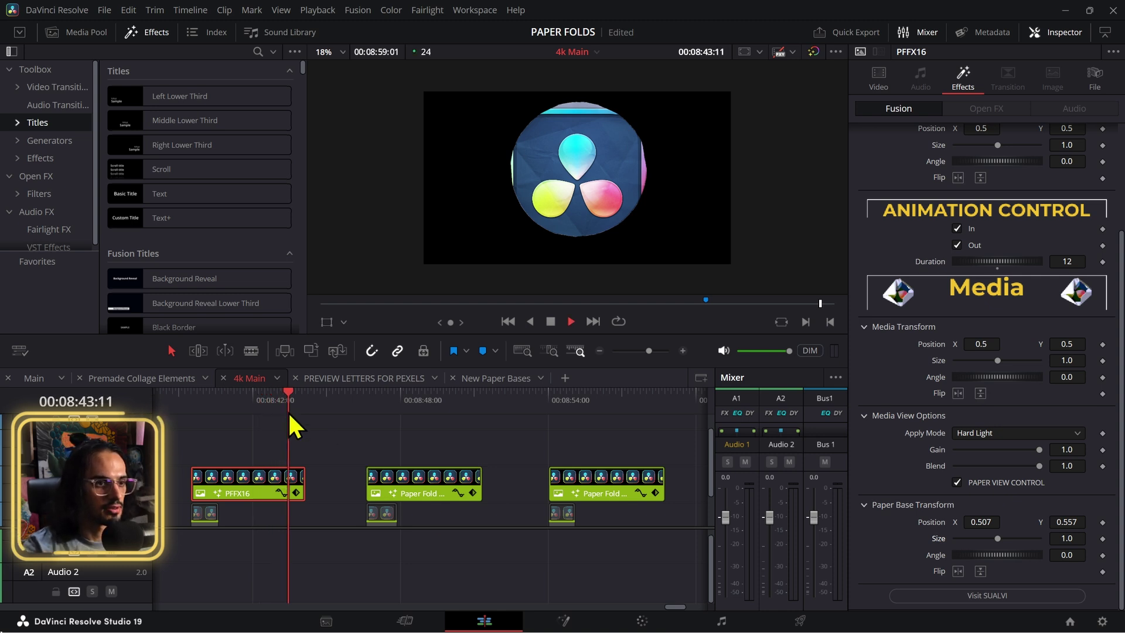
{"action": "key", "text": "space"}
Play back the second Paper Fold clip's unfolding and folding animation from its start.
{"action": "left_click", "coordinate": [366, 413]}
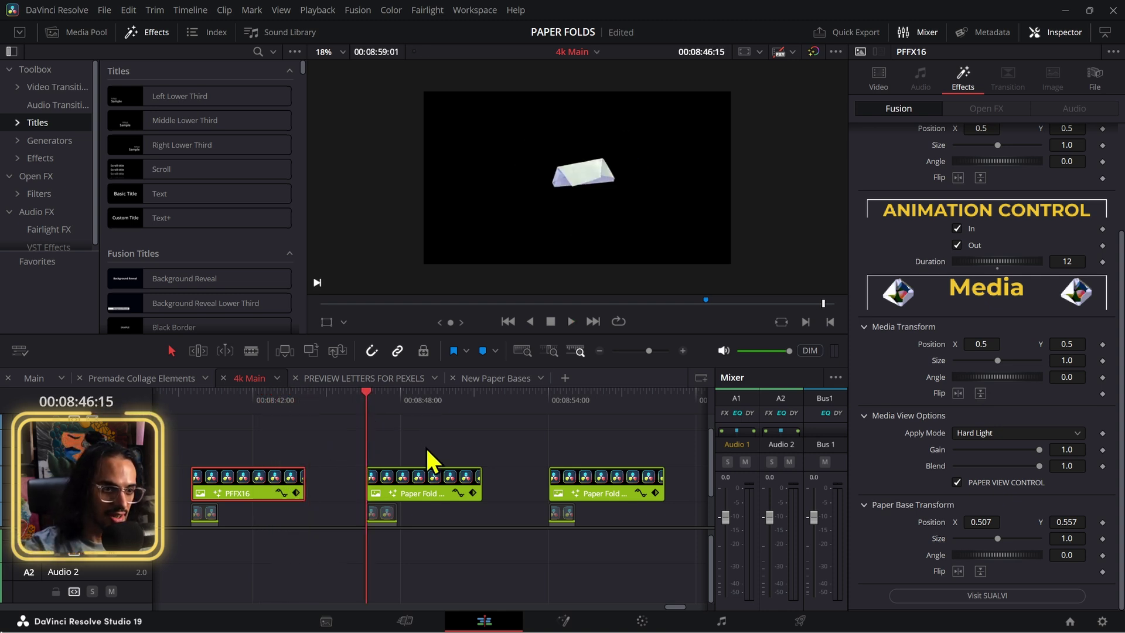
{"action": "key", "text": "space"}
{"action": "key", "text": "space"}
{"action": "left_click", "coordinate": [366, 415]}
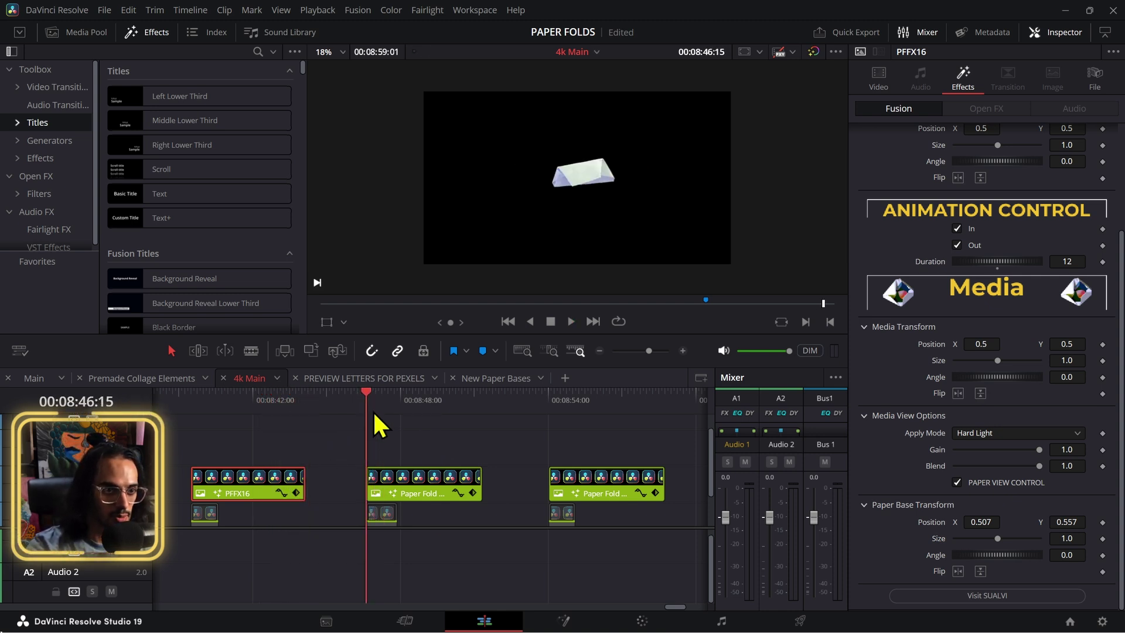
{"action": "key", "text": "space"}
{"action": "key", "text": "space"}
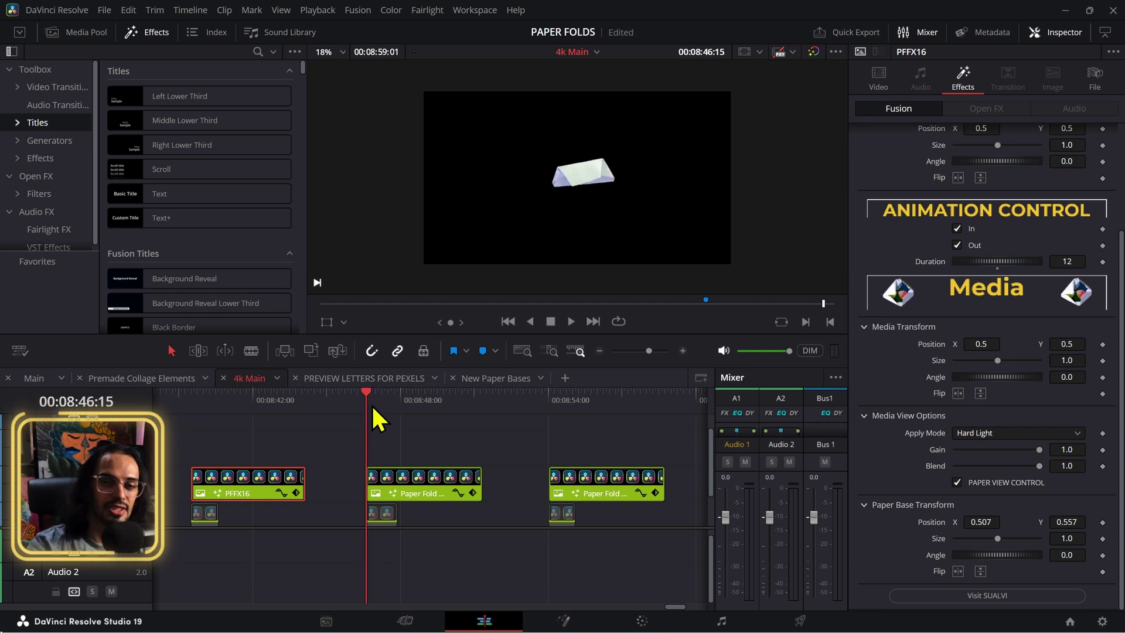
{"action": "key", "text": "space"}
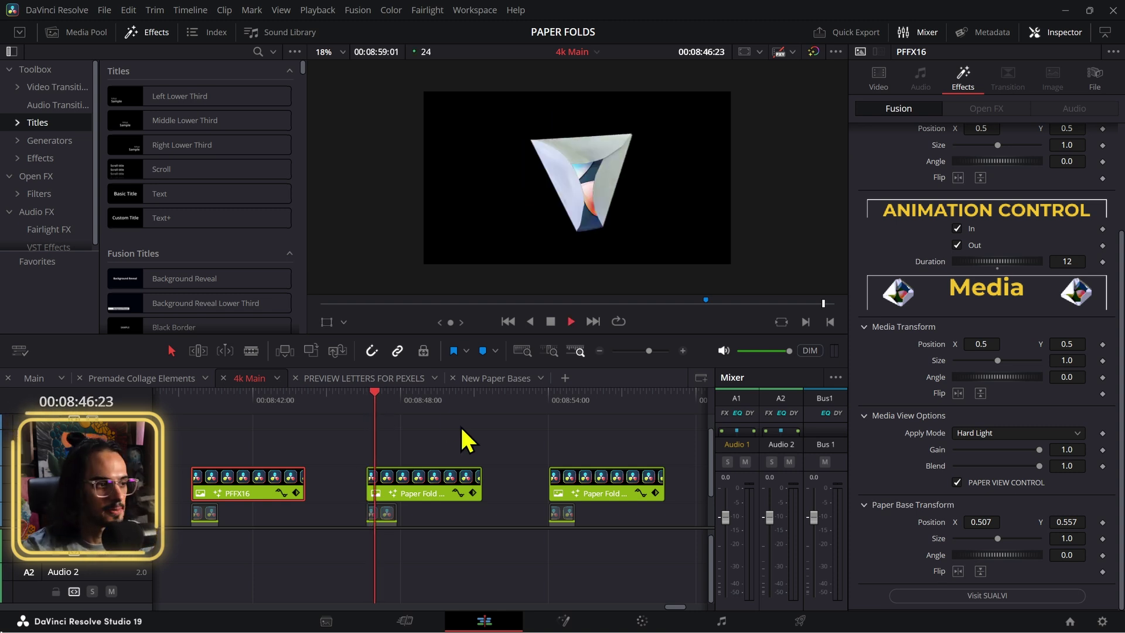
{"action": "left_click", "coordinate": [464, 406]}
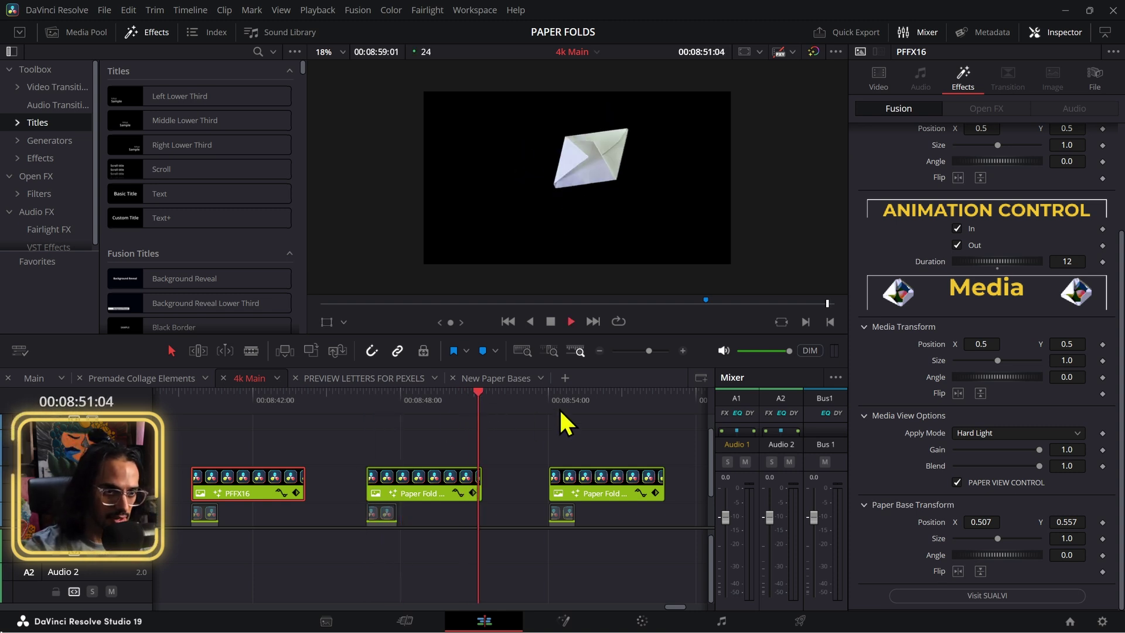
{"action": "key", "text": "space"}
{"action": "left_click", "coordinate": [550, 405]}
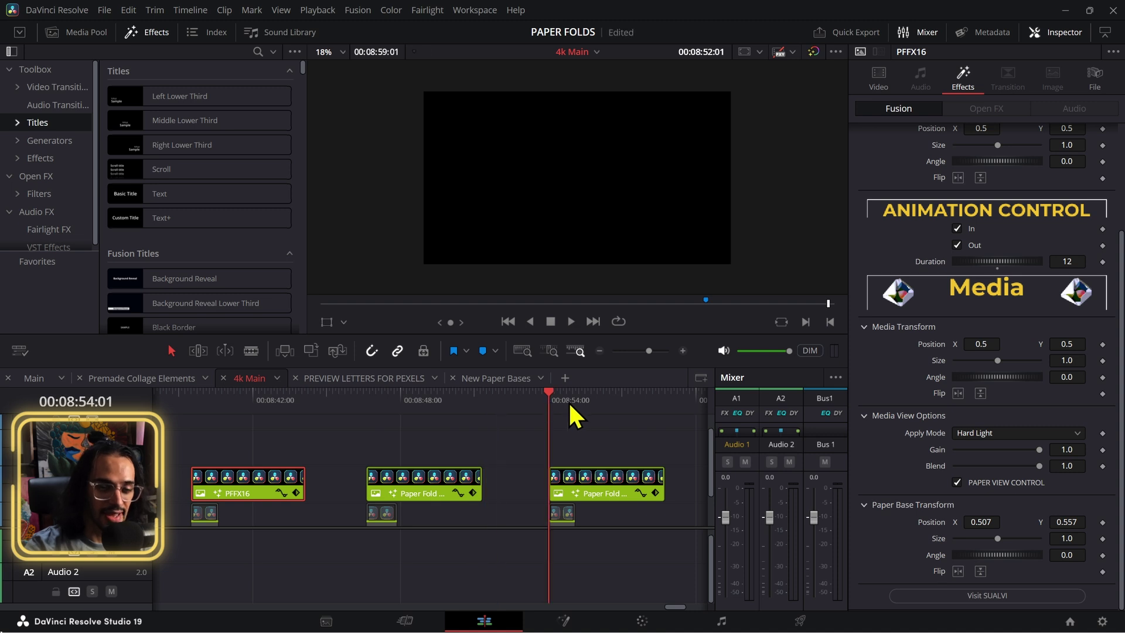
Play the third clip's Paper Fold Collage 18 square fold, including its ending.
{"action": "left_click", "coordinate": [647, 452]}
{"action": "key", "text": "space"}
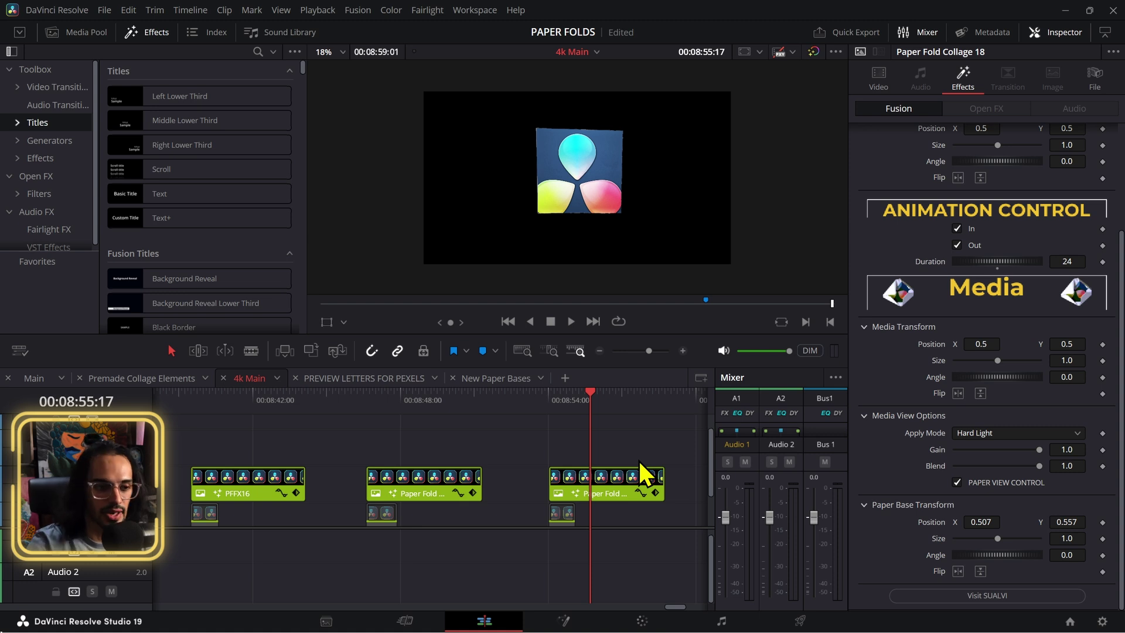
{"action": "left_click_drag", "start_coordinate": [657, 399], "coordinate": [648, 406]}
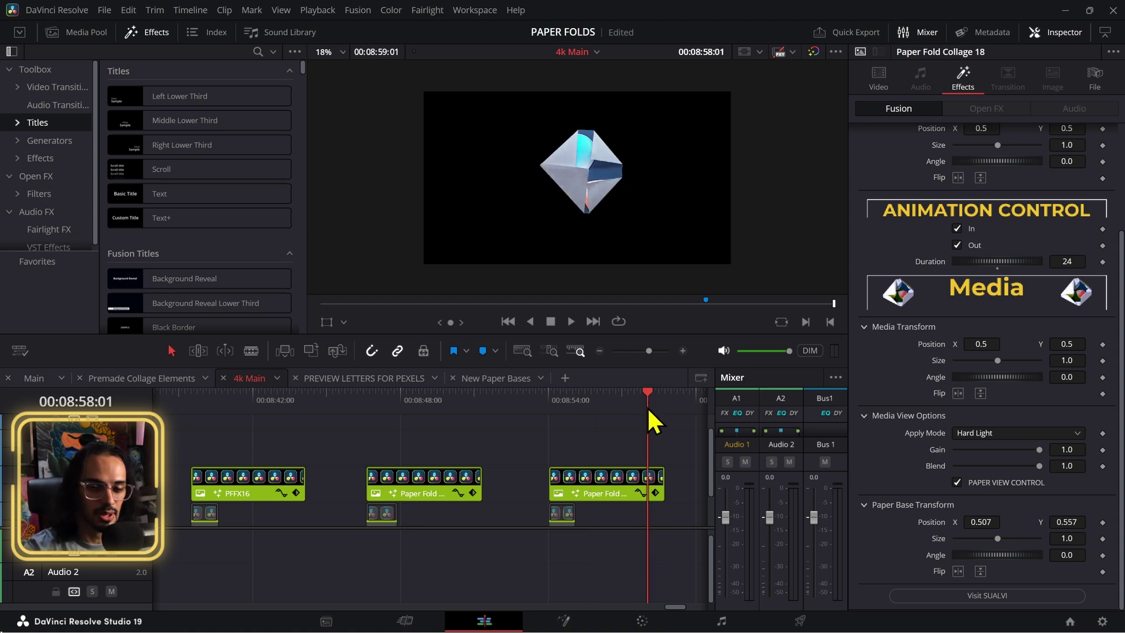
{"action": "key", "text": "space"}
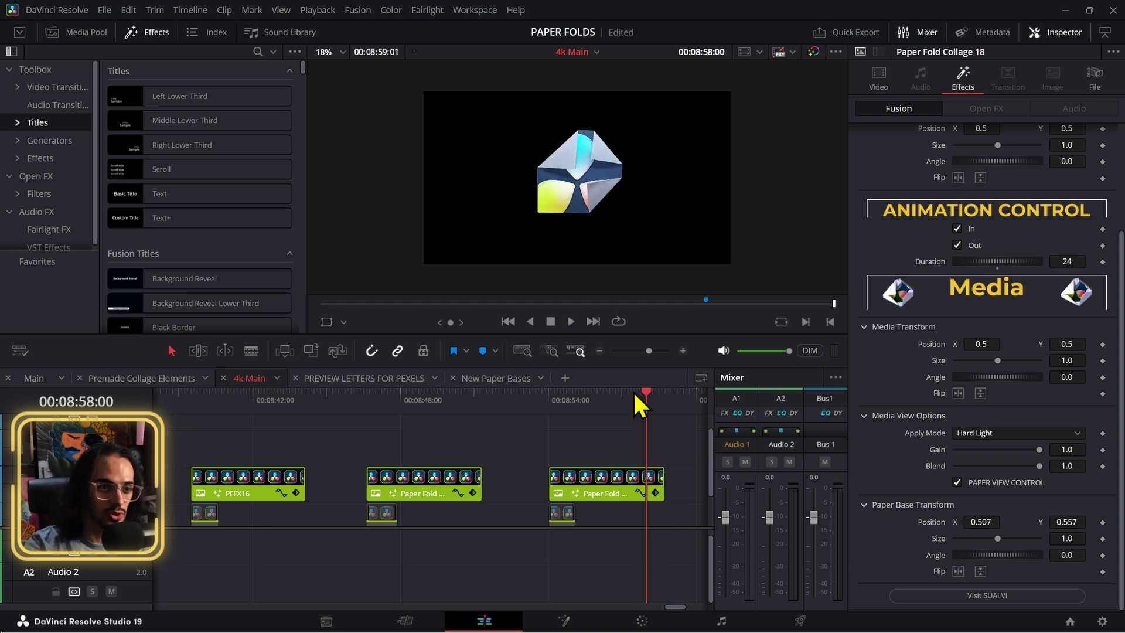
Compare with the first circle clip, then select the third Paper Fold clip.
{"action": "left_click", "coordinate": [198, 405]}
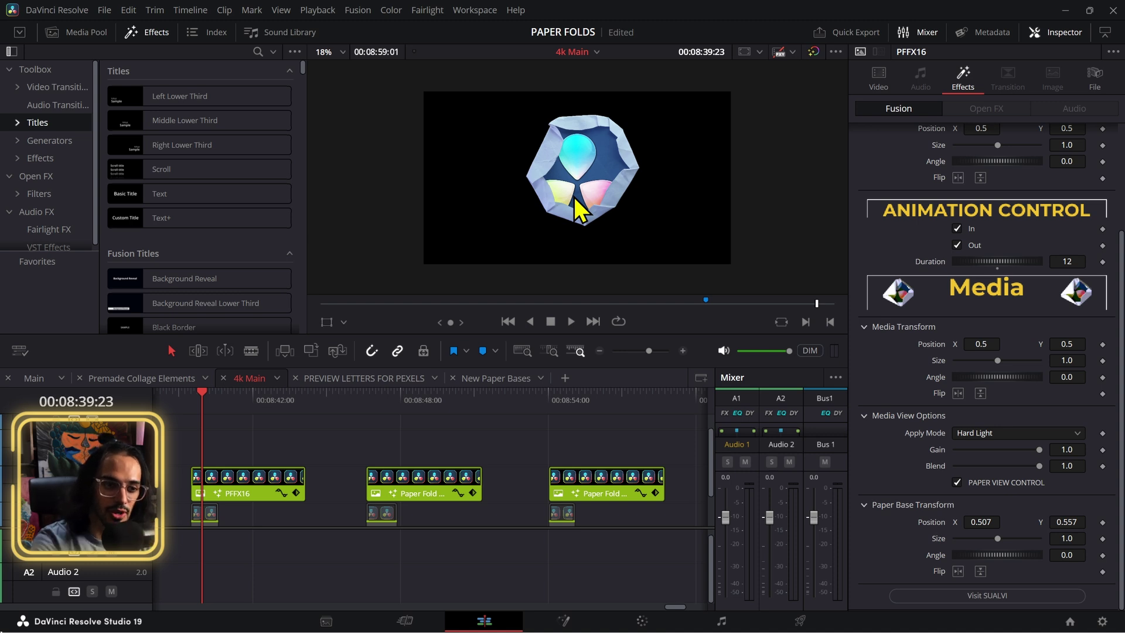
{"action": "left_click", "coordinate": [549, 410]}
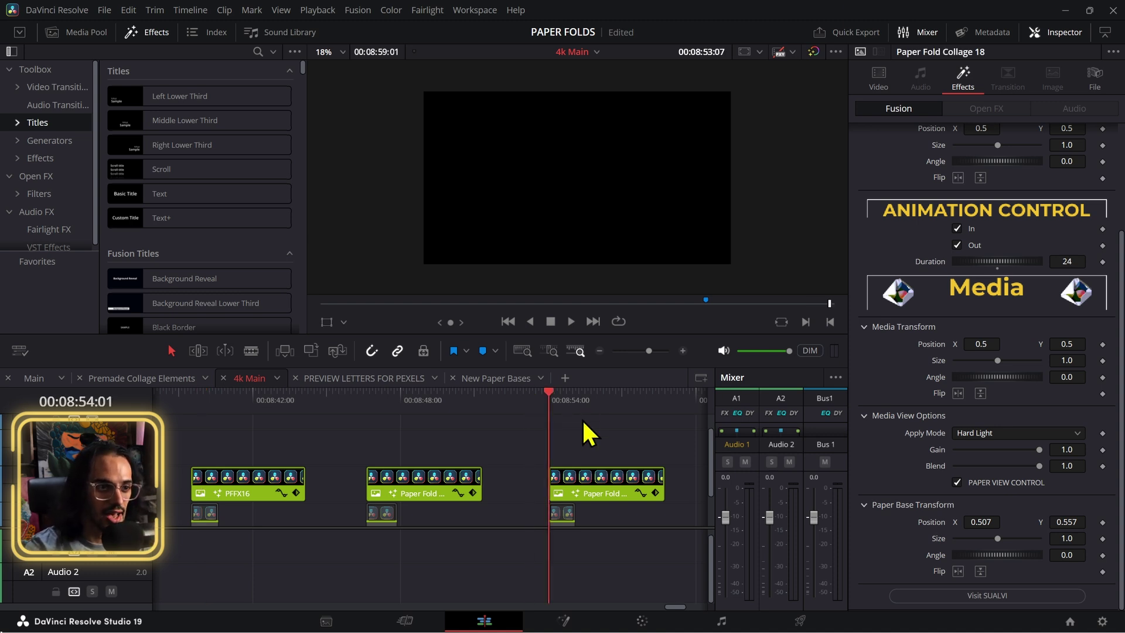
{"action": "left_click", "coordinate": [632, 484]}
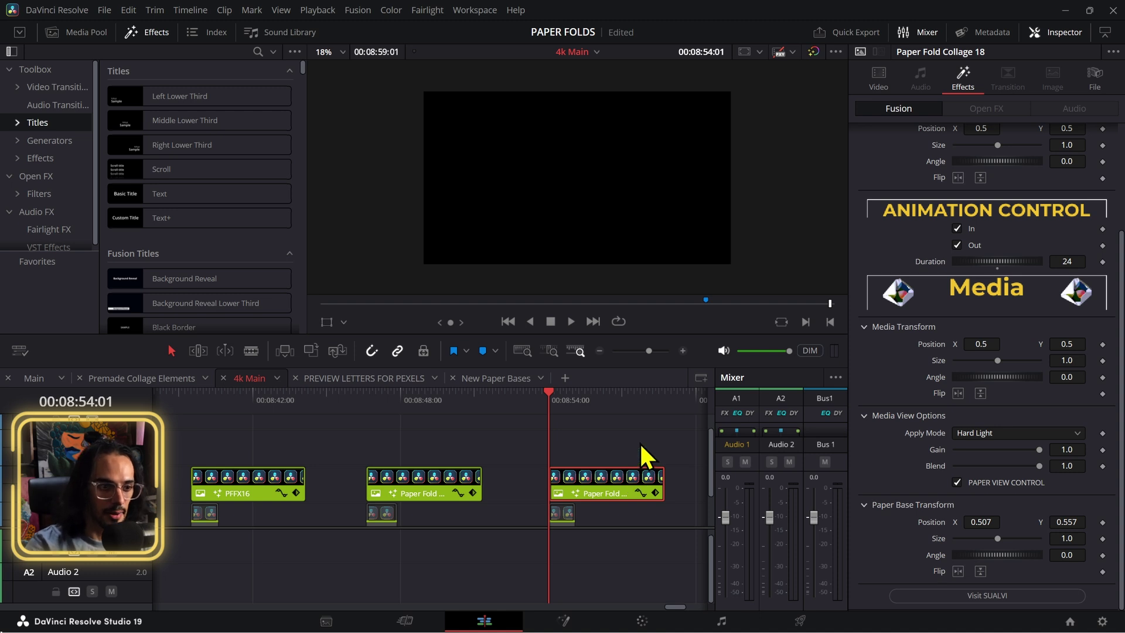
Review the square fold animation and park the playhead near the third clip's start.
{"action": "left_click", "coordinate": [561, 403]}
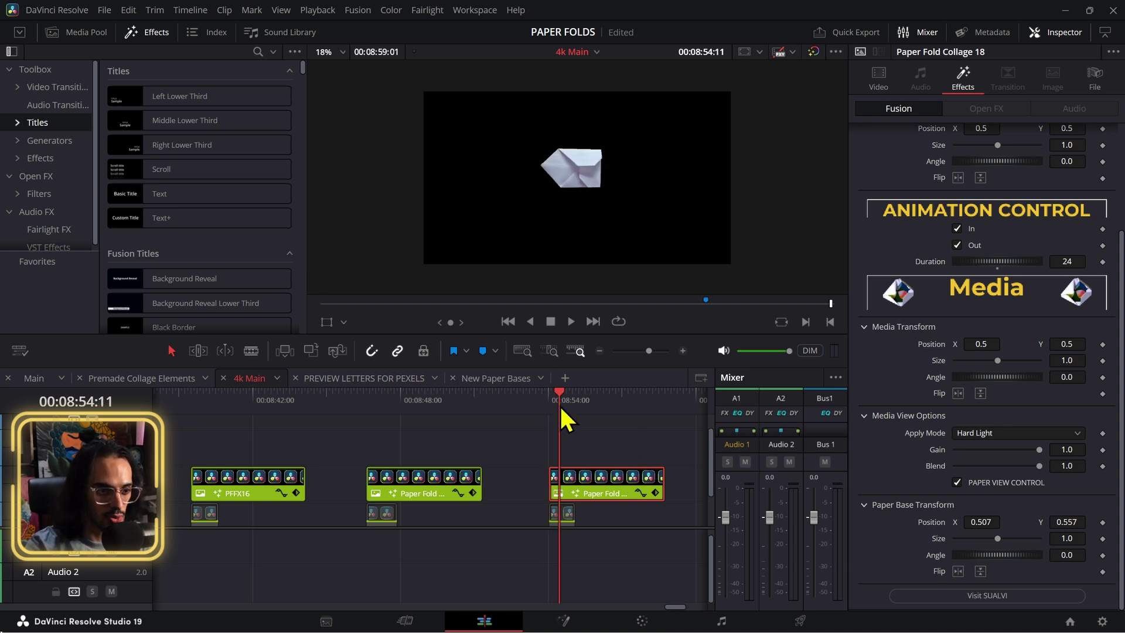
{"action": "key", "text": "Up"}
{"action": "key", "text": "shift+Right"}
{"action": "key", "text": "shift+Right"}
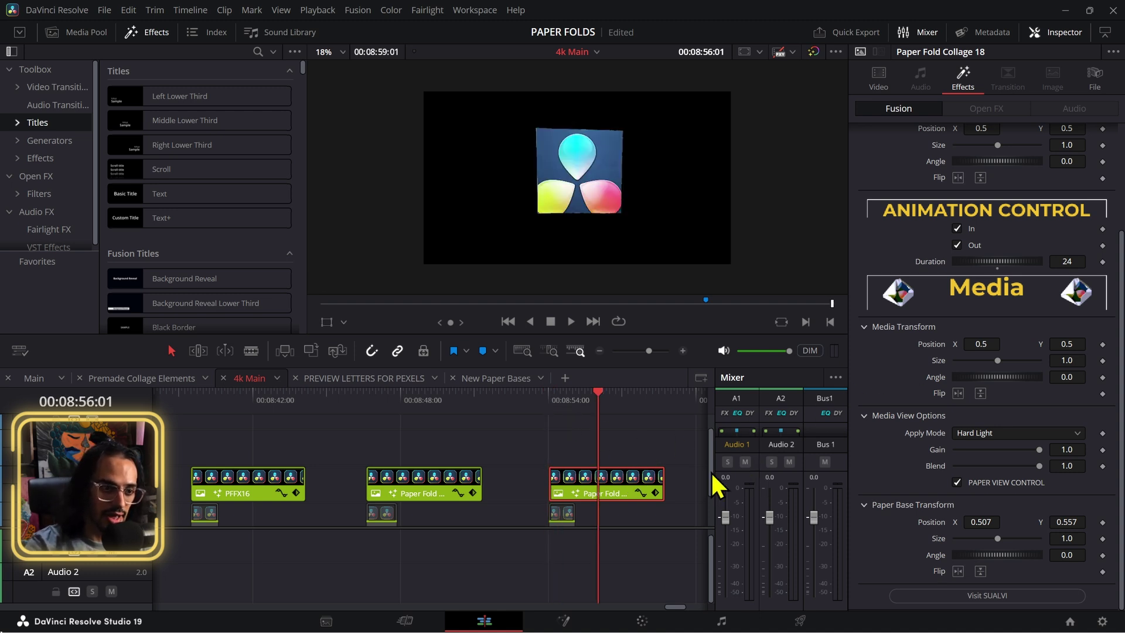
{"action": "scroll", "coordinate": [650, 450], "scroll_direction": "right", "scroll_amount": 3}
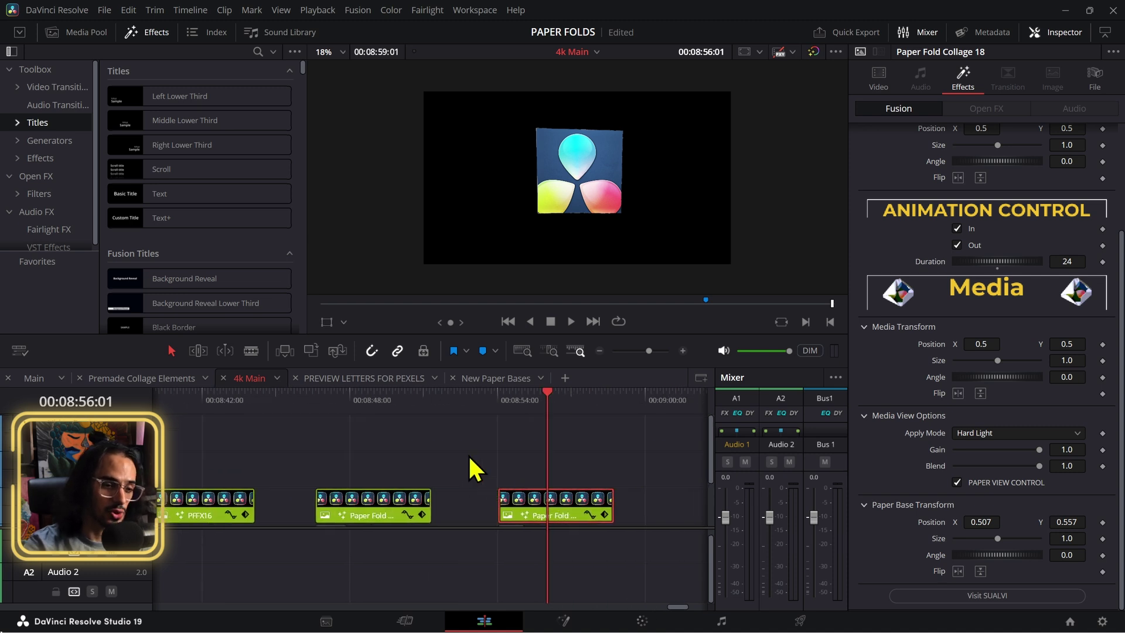
{"action": "scroll", "coordinate": [469, 454], "scroll_direction": "down", "scroll_amount": 1}
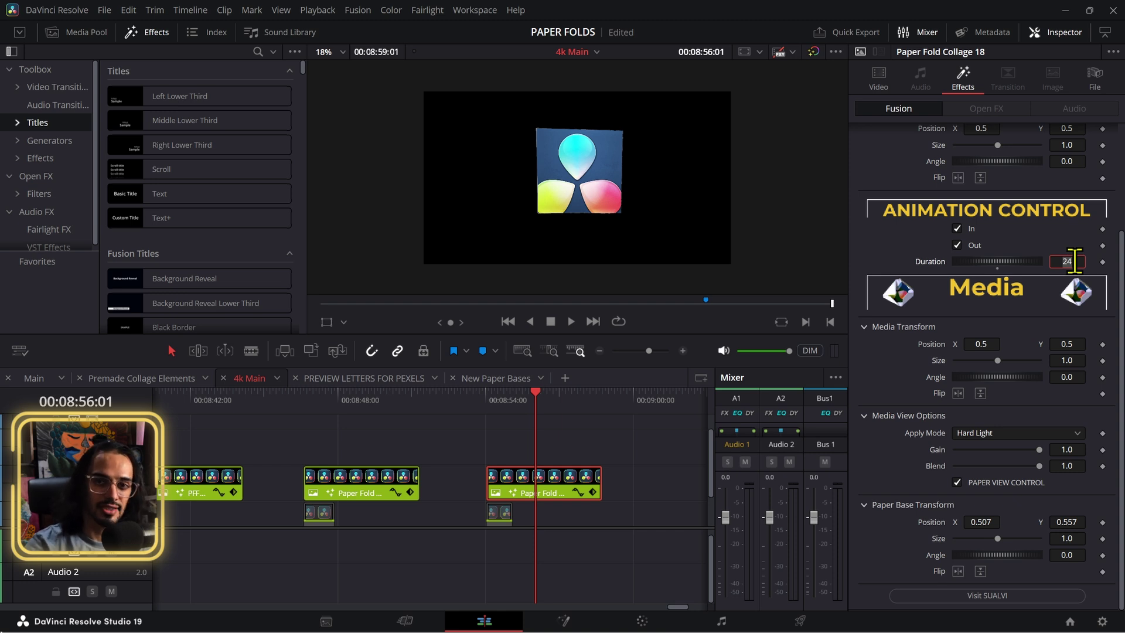
{"action": "left_click", "coordinate": [504, 400]}
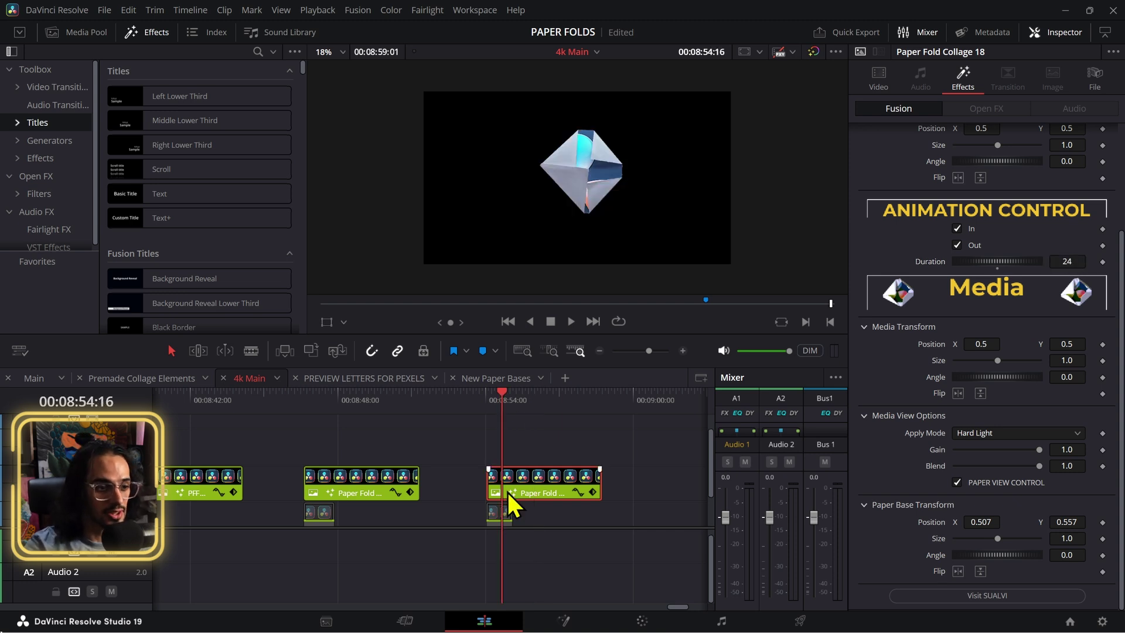
Change the Paper Fold Collage 18 Duration from 24 to 36.
{"action": "left_click", "coordinate": [1076, 263]}
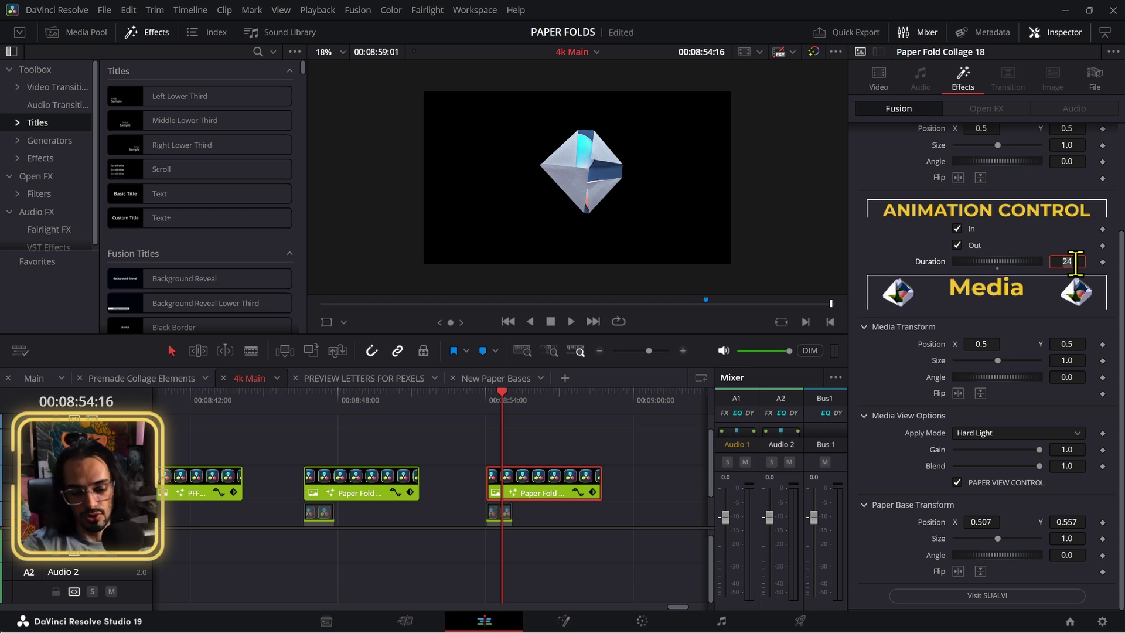
{"action": "type", "text": "36"}
{"action": "key", "text": "Return"}
{"action": "left_click", "coordinate": [482, 435]}
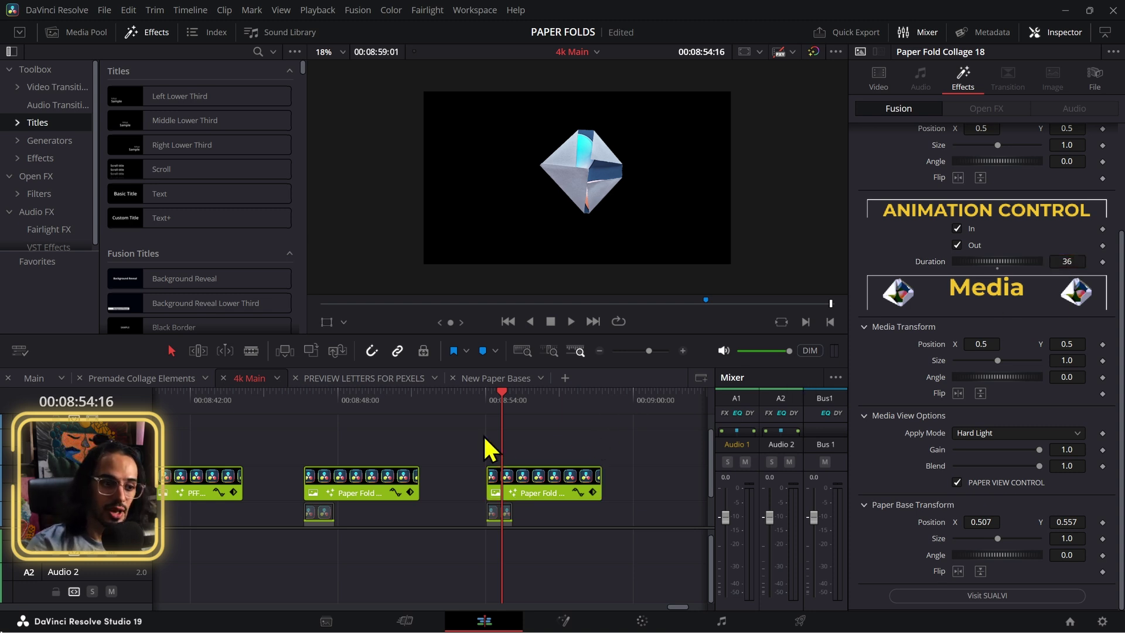
{"action": "left_click", "coordinate": [485, 405]}
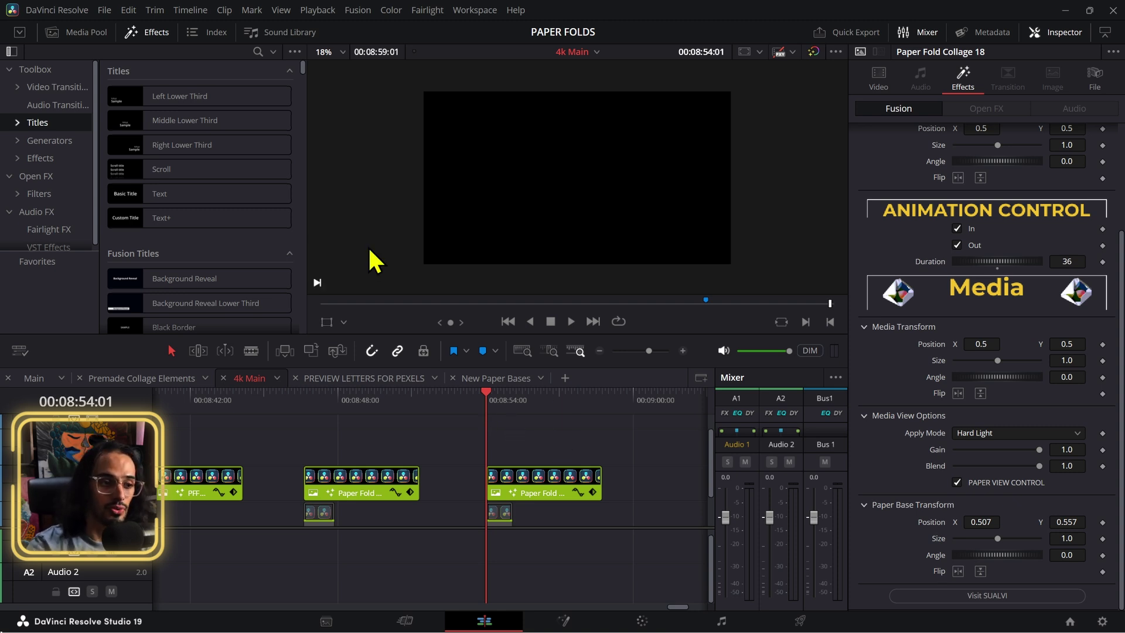
Watch the slowed square fold, then zoom the timeline out to show more clips.
{"action": "key", "text": "space"}
{"action": "left_click", "coordinate": [550, 488]}
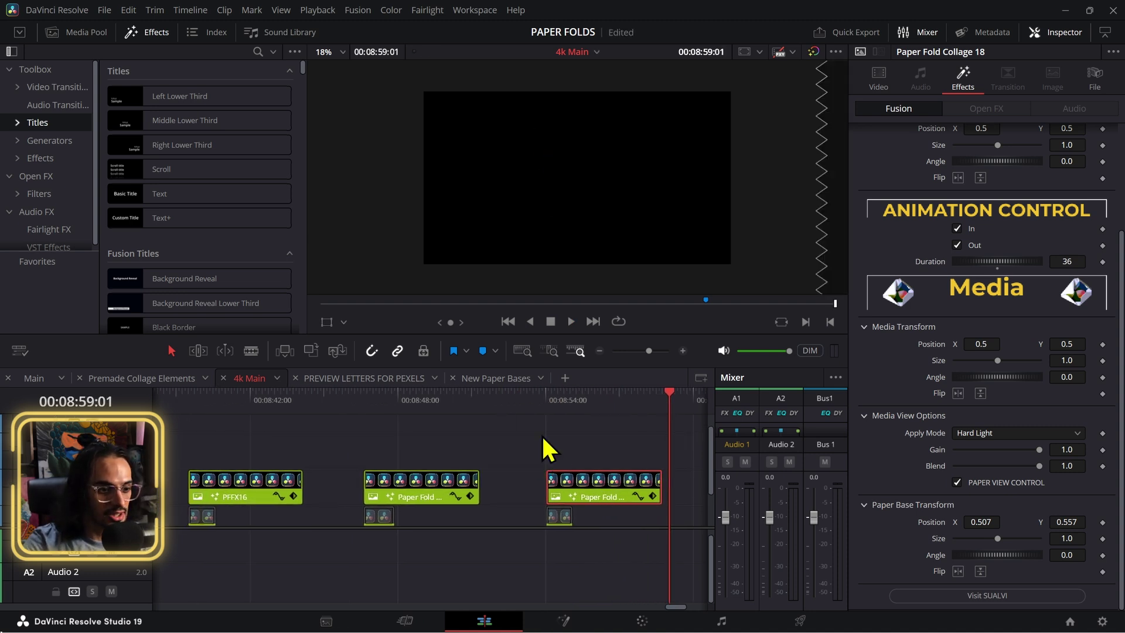
{"action": "scroll", "coordinate": [542, 435], "scroll_direction": "down", "scroll_amount": 3}
{"action": "scroll", "coordinate": [327, 491], "scroll_direction": "left", "scroll_amount": 3}
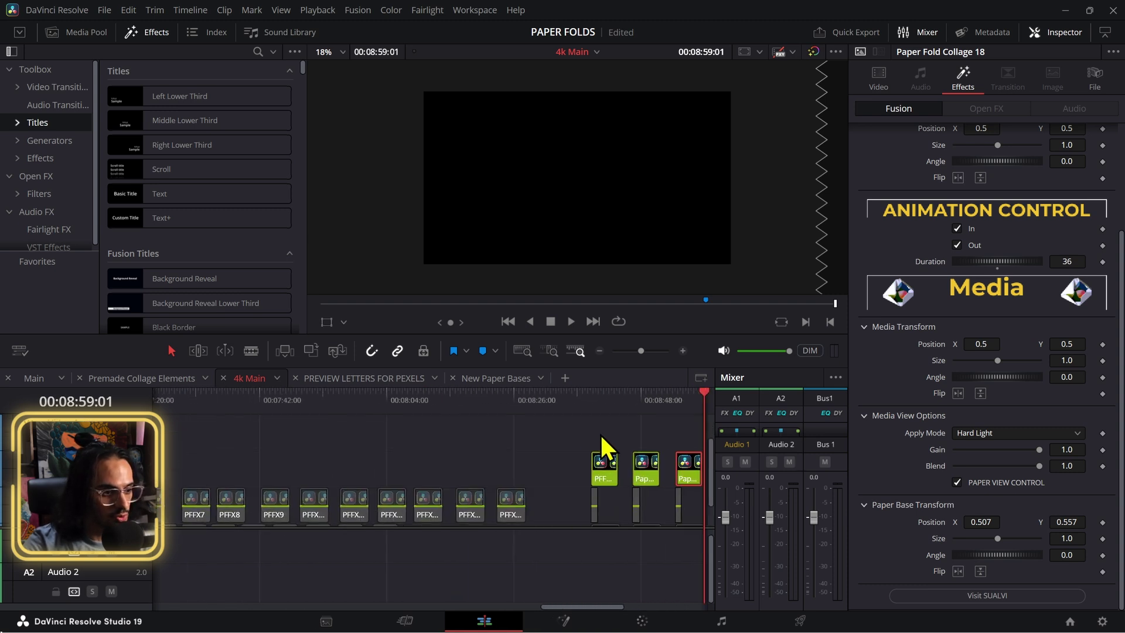
Open the PFFX10 clip's PaperFoldCollage 10 settings and move the playhead to 08:47:21.
{"action": "left_click", "coordinate": [317, 511]}
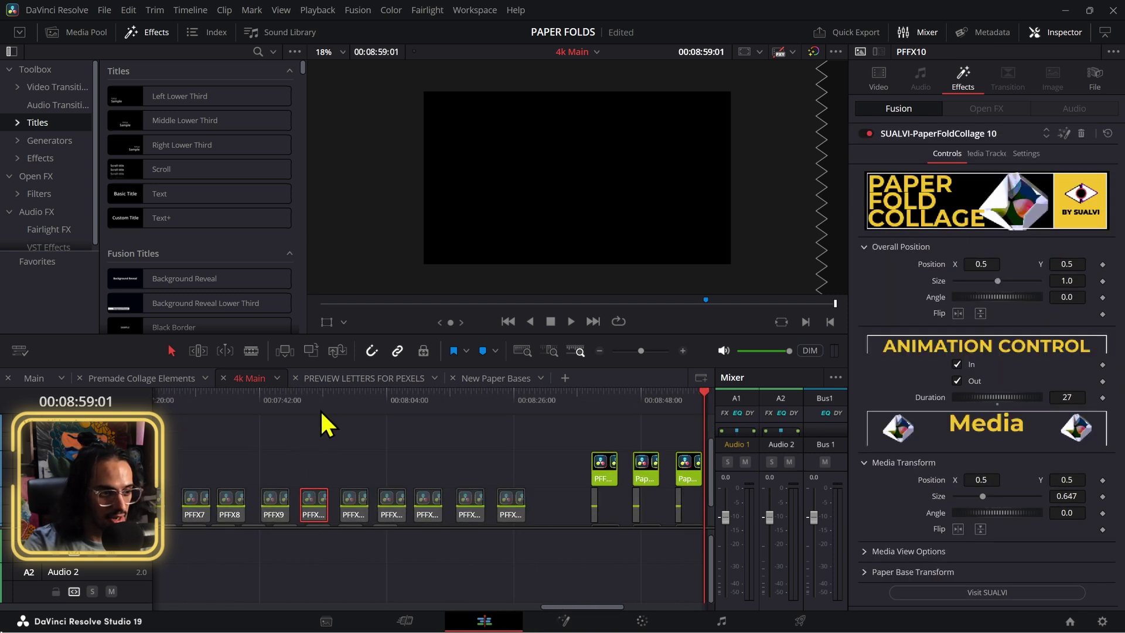
{"action": "scroll", "coordinate": [627, 449], "scroll_direction": "right", "scroll_amount": 2}
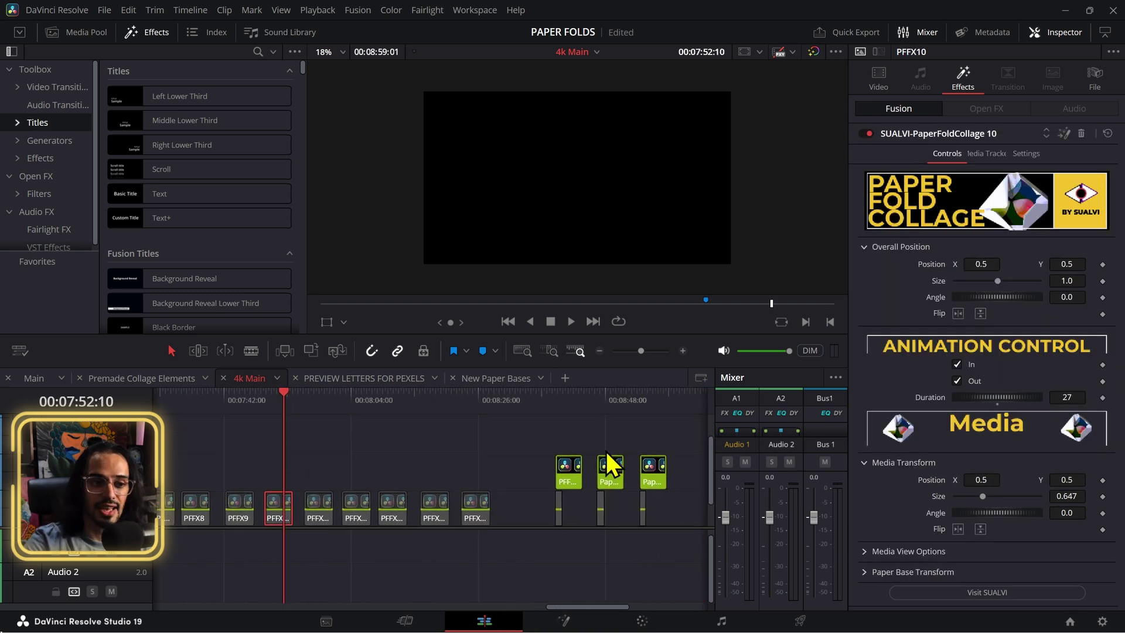
{"action": "left_click", "coordinate": [604, 398]}
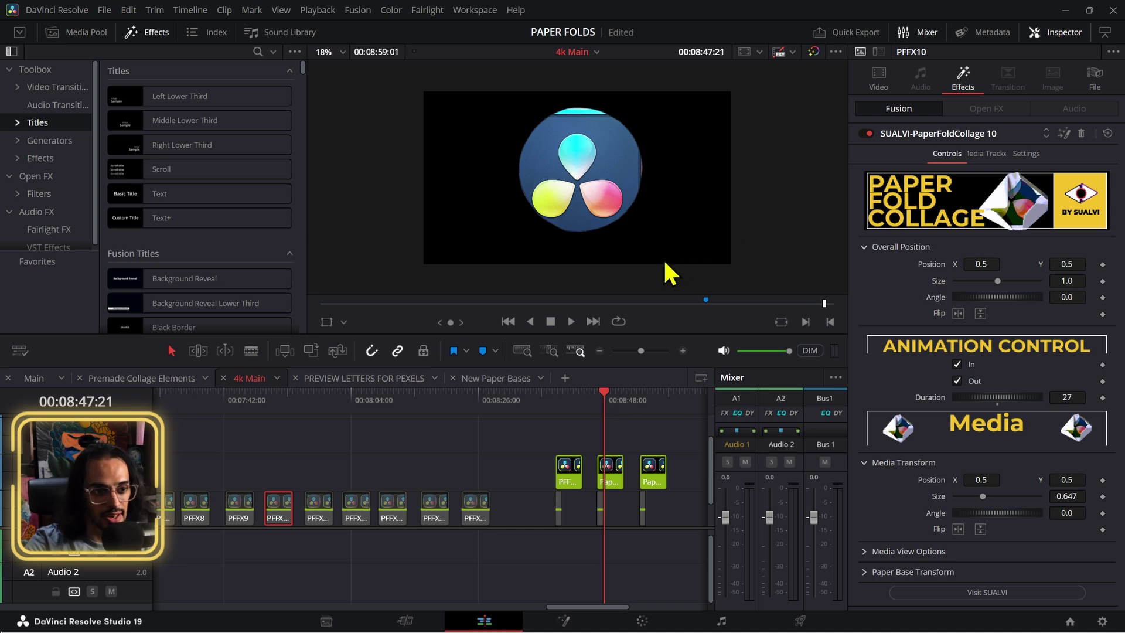